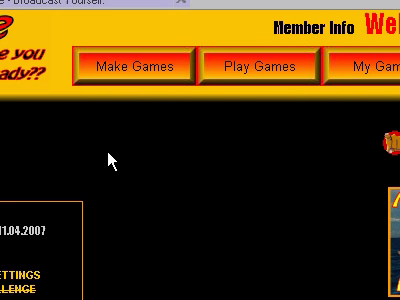
Go to the site's Make Games section and launch the aMazer maze editor.
click(148, 83)
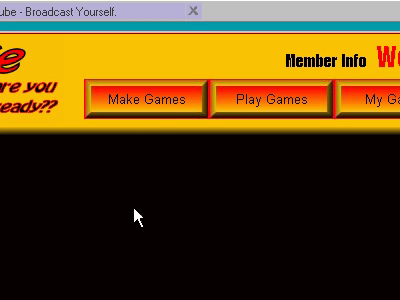
click(144, 106)
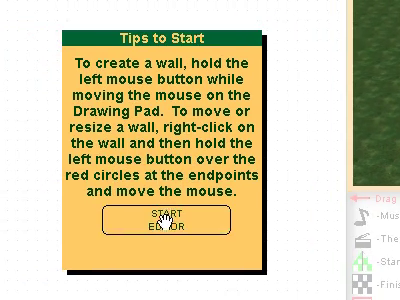
Close the start-up tips and draw four walls forming the basement's rectangular outline.
click(152, 224)
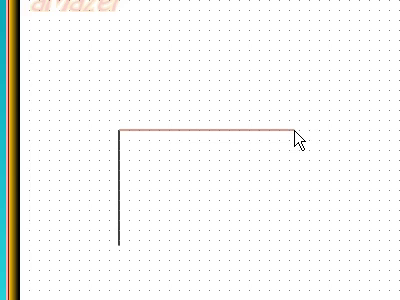
click(296, 137)
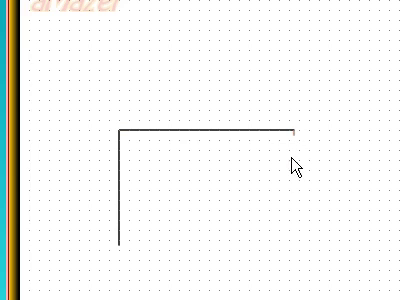
click(271, 225)
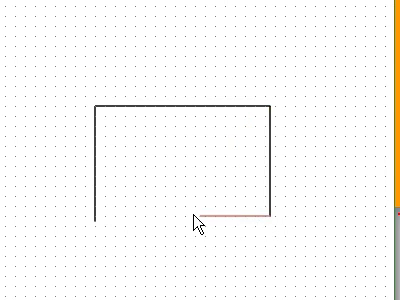
click(107, 205)
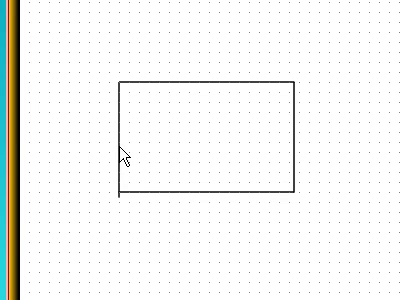
Select the rectangle's left wall, then deselect it.
click(121, 152)
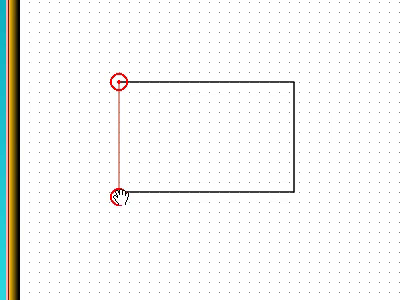
click(197, 226)
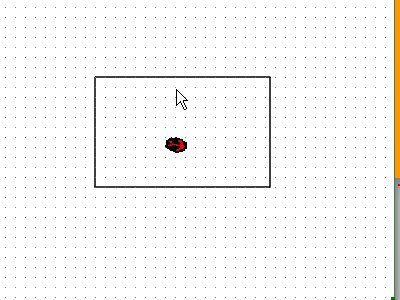
Draw a small room against the top wall and another in the top-left corner.
mouse_move(156, 80)
mouse_down()
mouse_move(157, 126)
mouse_move(198, 127)
mouse_move(198, 94)
mouse_up()
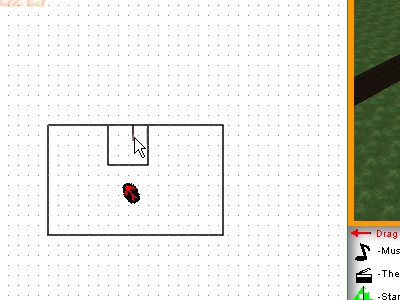
drag(135, 140, 145, 143)
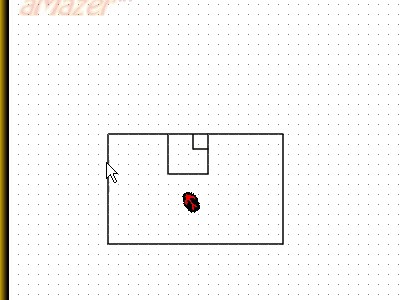
click(108, 168)
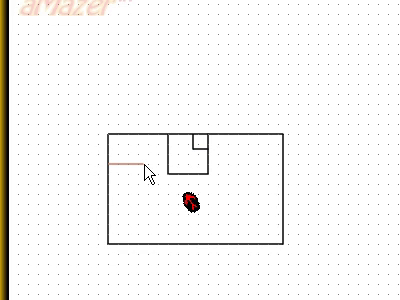
click(146, 168)
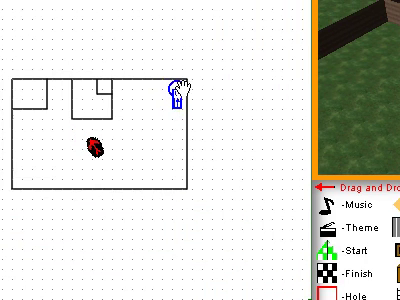
Drop a ramp into the basement's top-right corner.
click(183, 80)
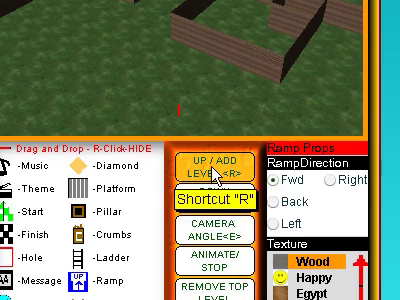
Go up a level and confirm adding a new level 2.
click(215, 172)
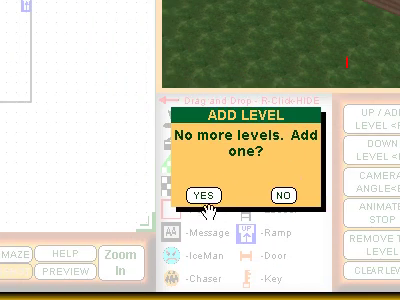
click(204, 196)
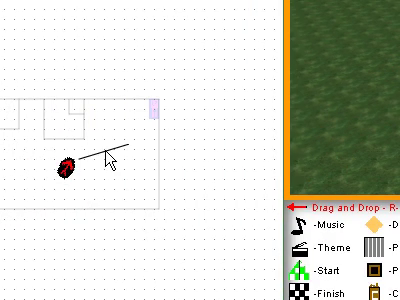
Draw a short wall on level 2 and check it in the 3D preview.
click(108, 155)
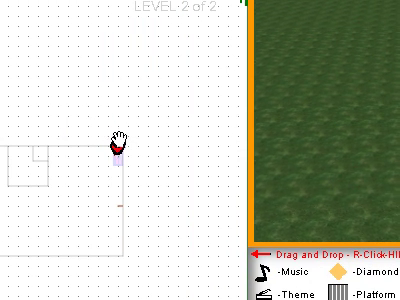
Move the Start ladybug beside the top-right ramp on level 1.
drag(122, 133, 119, 145)
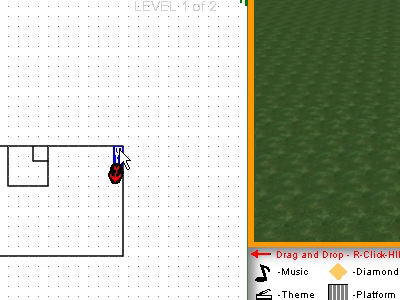